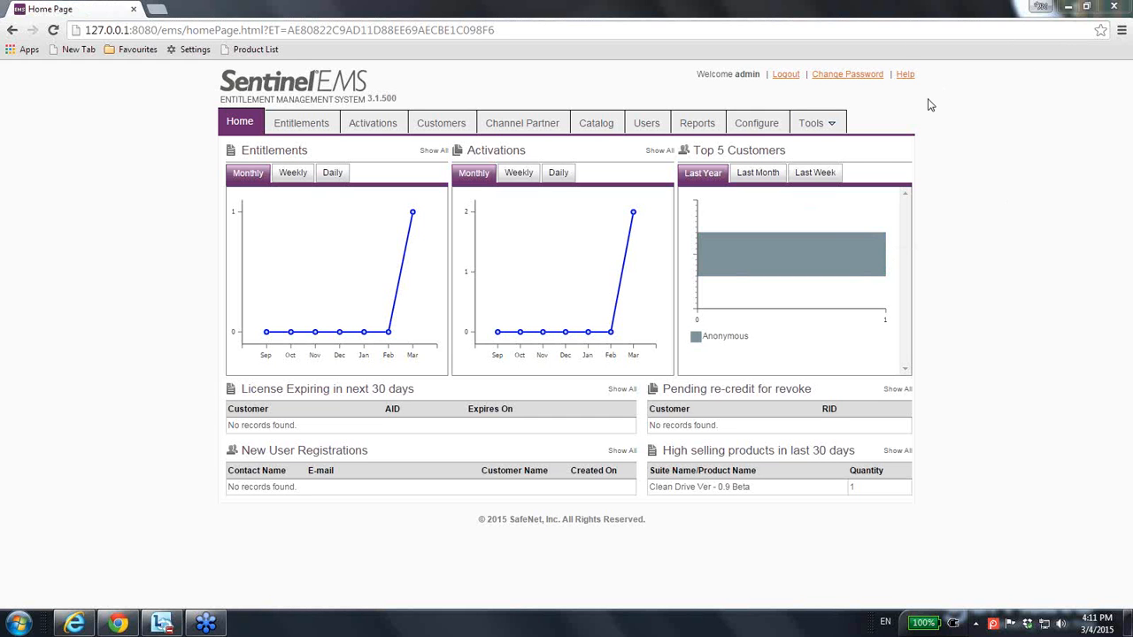
# Step: Start a new feature in the catalog and assign it to the Security Products namespace
pyautogui.click(585, 128)
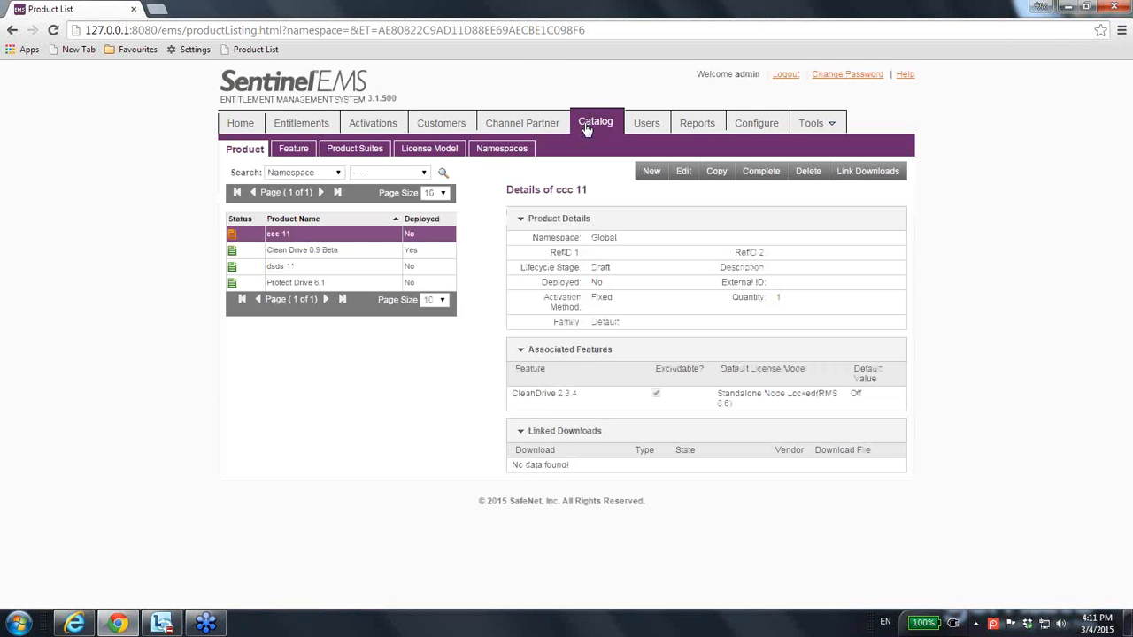
pyautogui.click(290, 152)
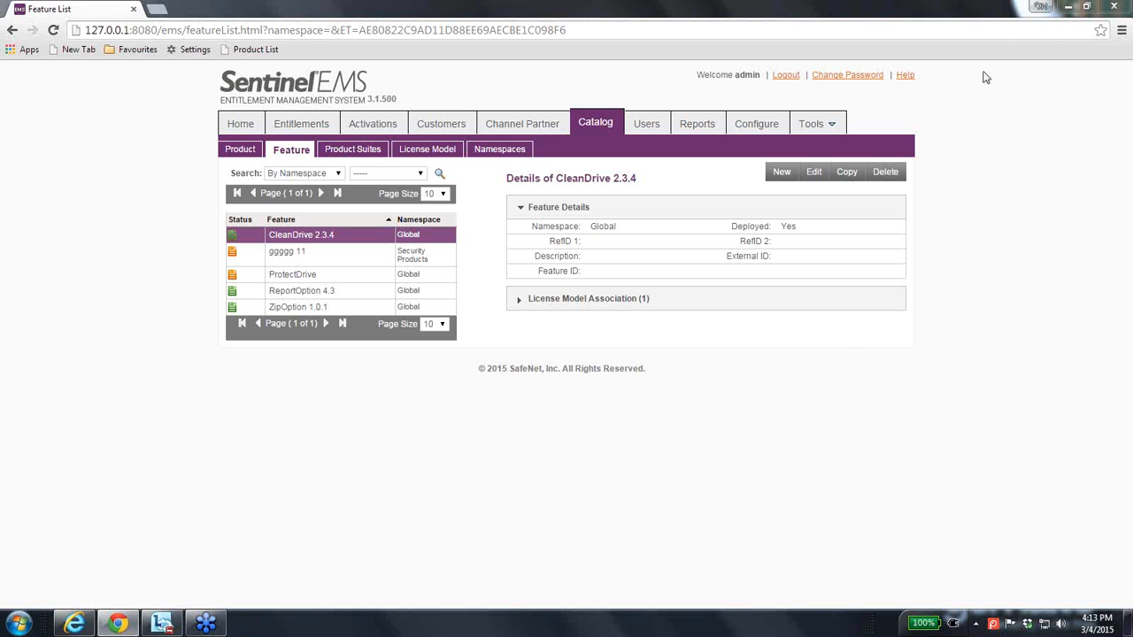
pyautogui.click(784, 175)
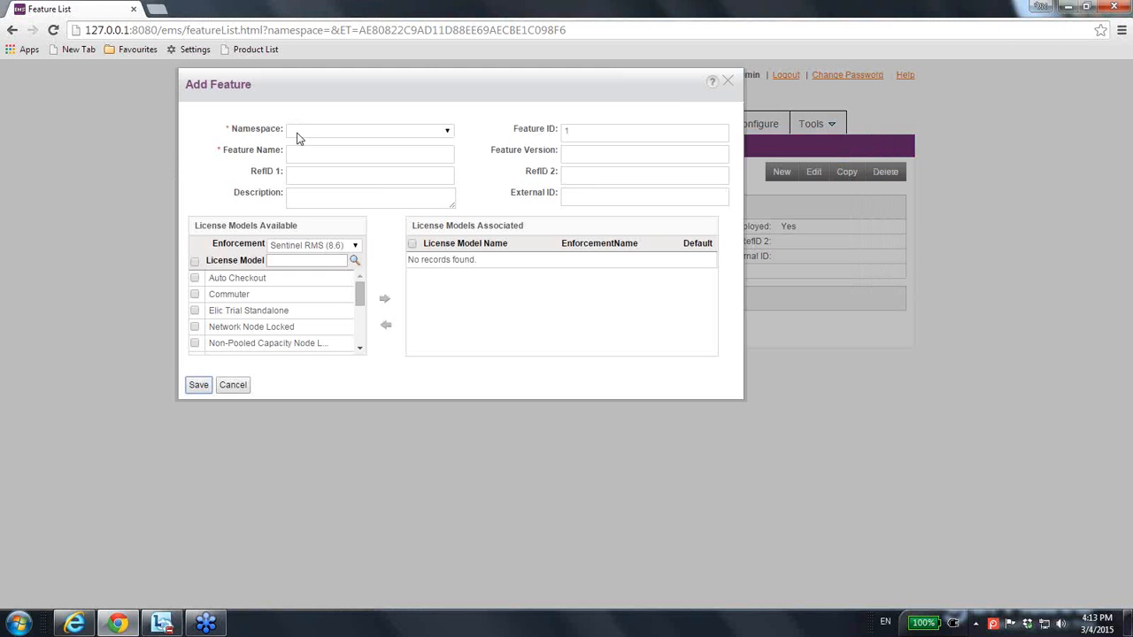
pyautogui.click(445, 131)
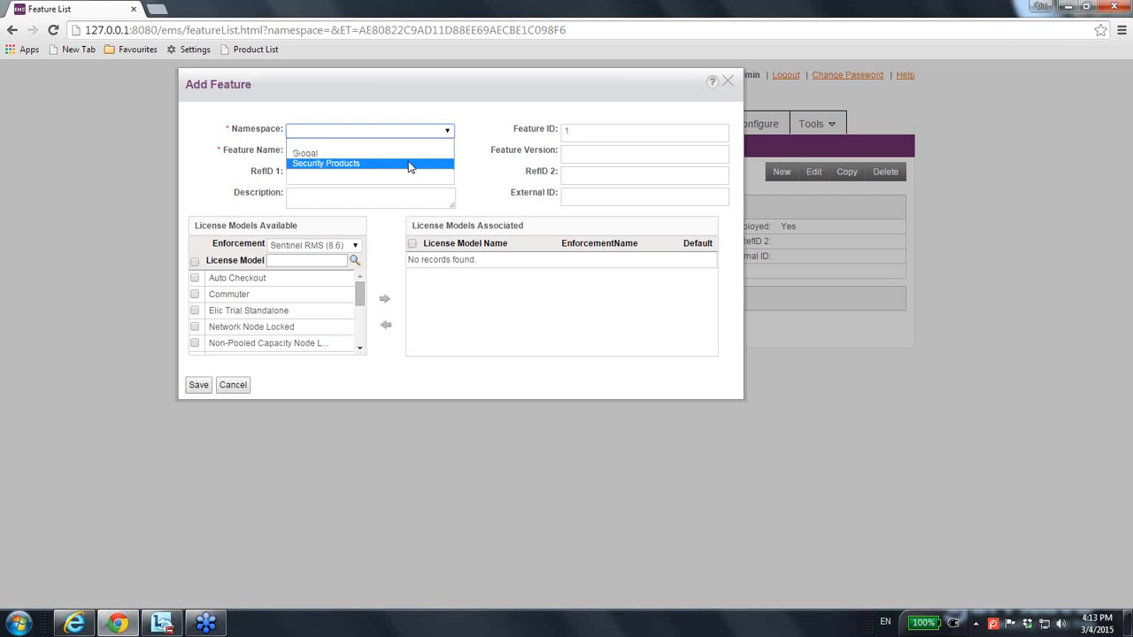
pyautogui.click(409, 154)
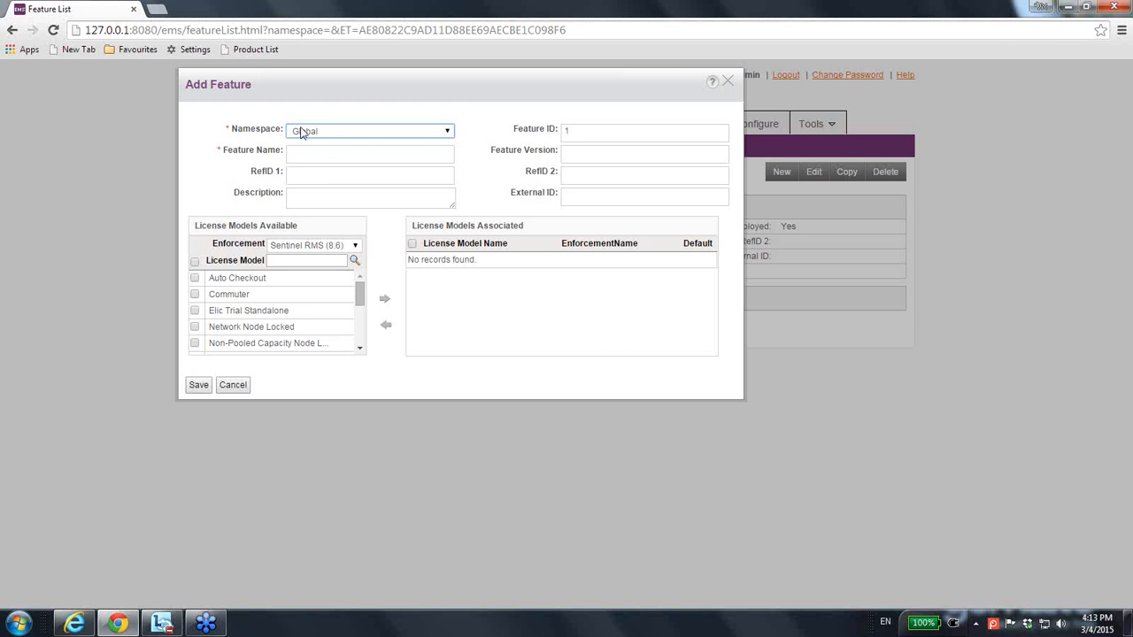
pyautogui.click(447, 132)
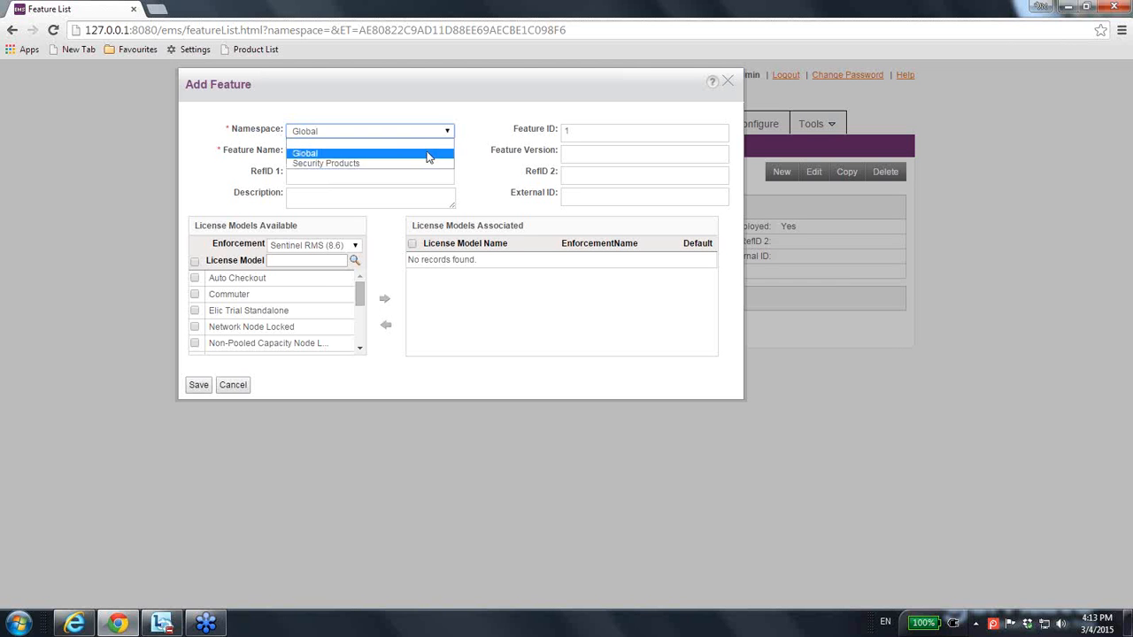
pyautogui.click(424, 164)
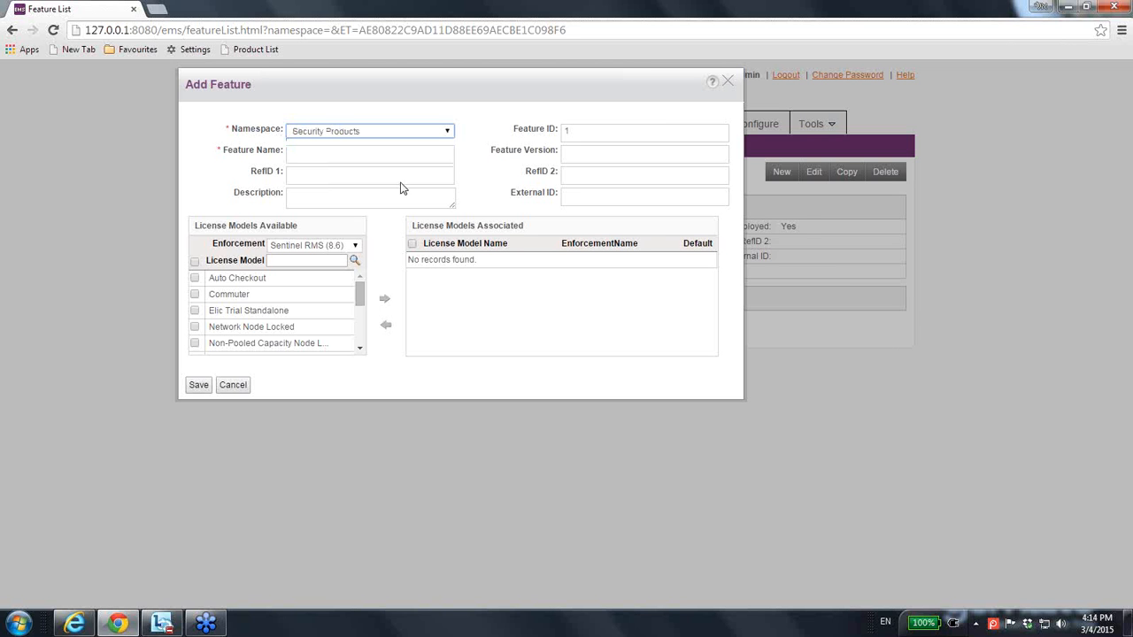
# Step: Enter Button A as the feature name and 1.0 as the feature version
pyautogui.click(341, 175)
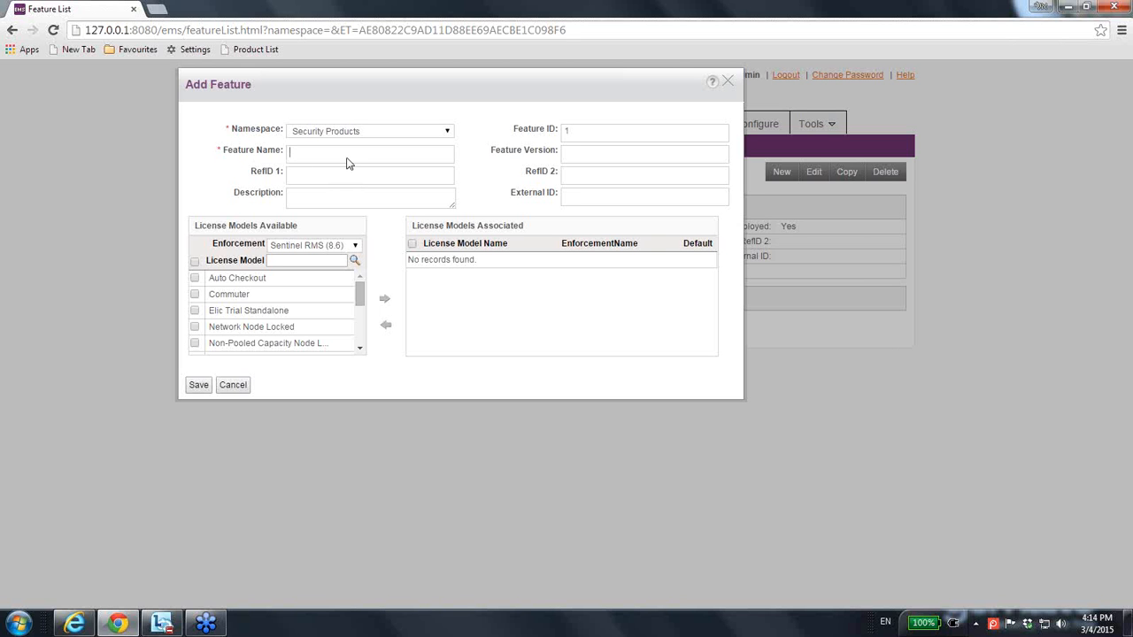
pyautogui.write('Button A')
pyautogui.doubleClick(572, 130)
pyautogui.click(601, 150)
pyautogui.write('1.0')
# Step: Associate the Commuter license model with the feature and save it with the name corrected to ButtonA, without a space
pyautogui.click(195, 294)
pyautogui.click(383, 300)
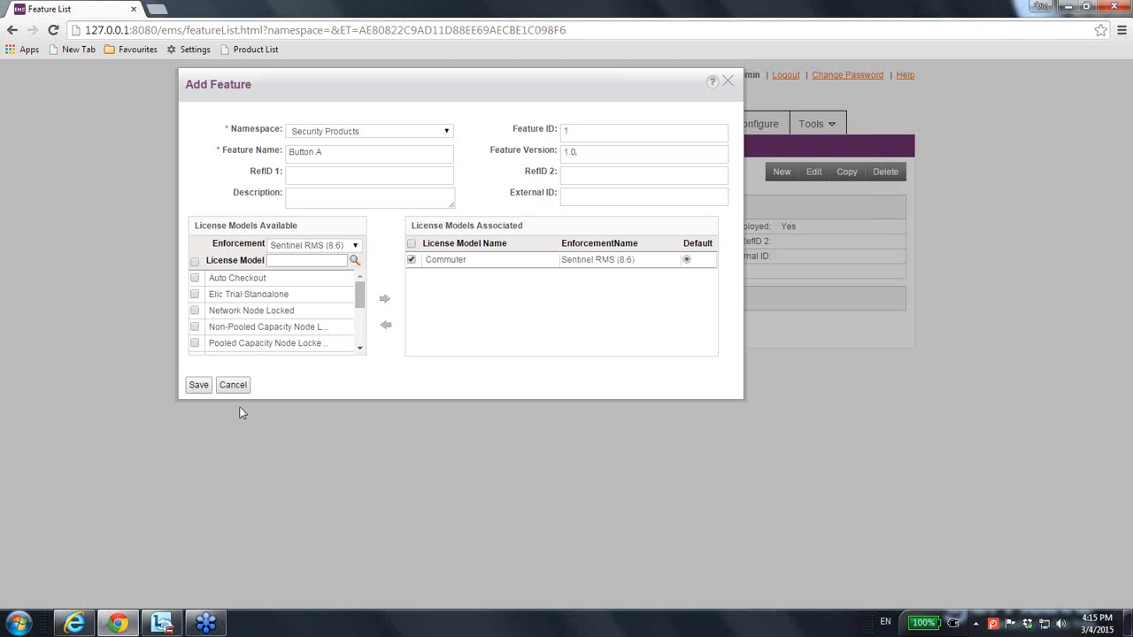
pyautogui.click(199, 385)
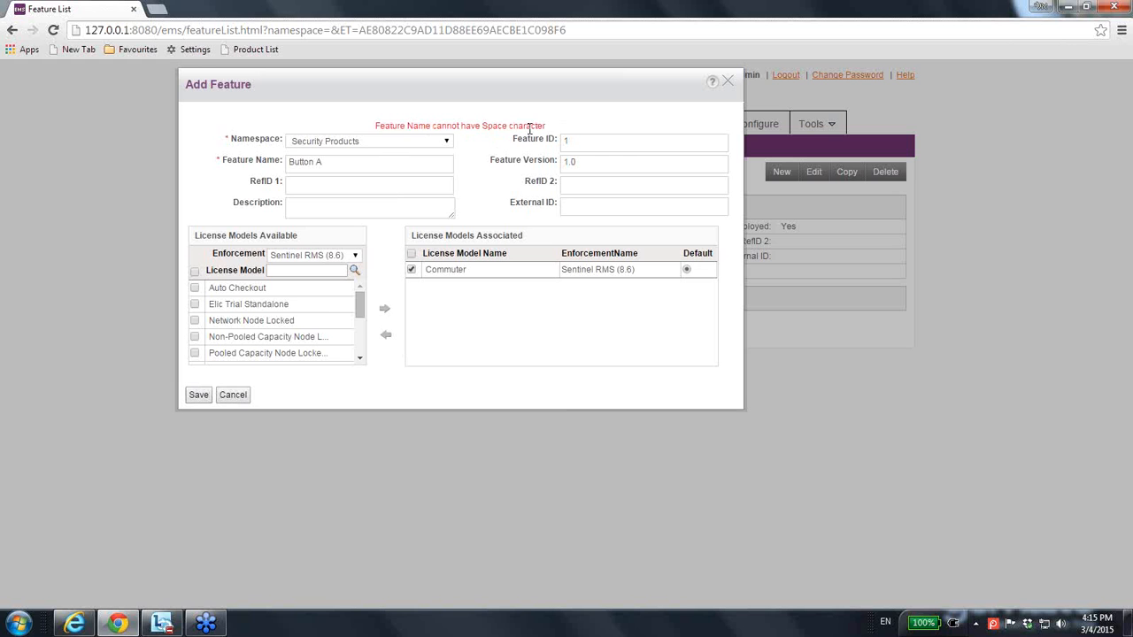
pyautogui.click(313, 162)
pyautogui.click(198, 395)
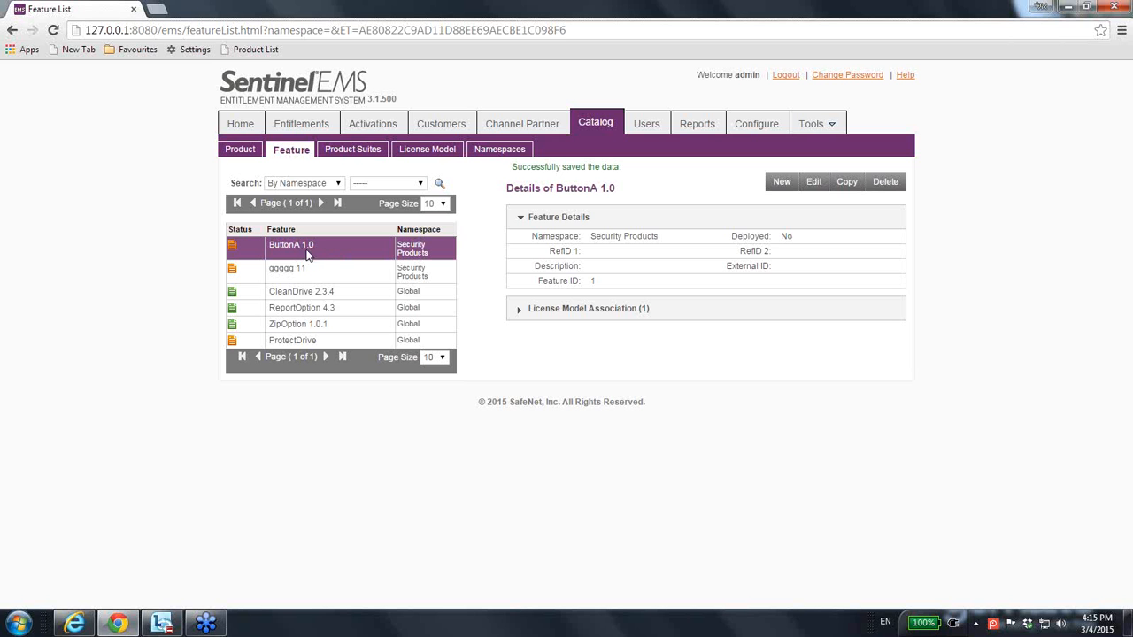
# Step: Start another feature in the Global namespace and associate the Commuter license model with it
pyautogui.click(782, 185)
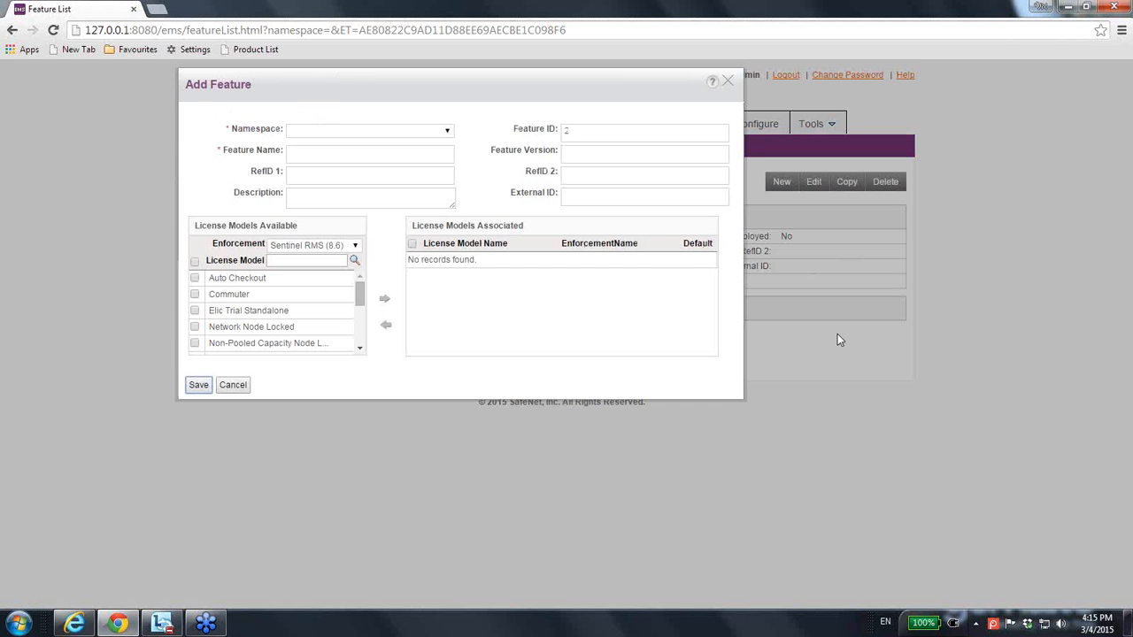
pyautogui.click(447, 130)
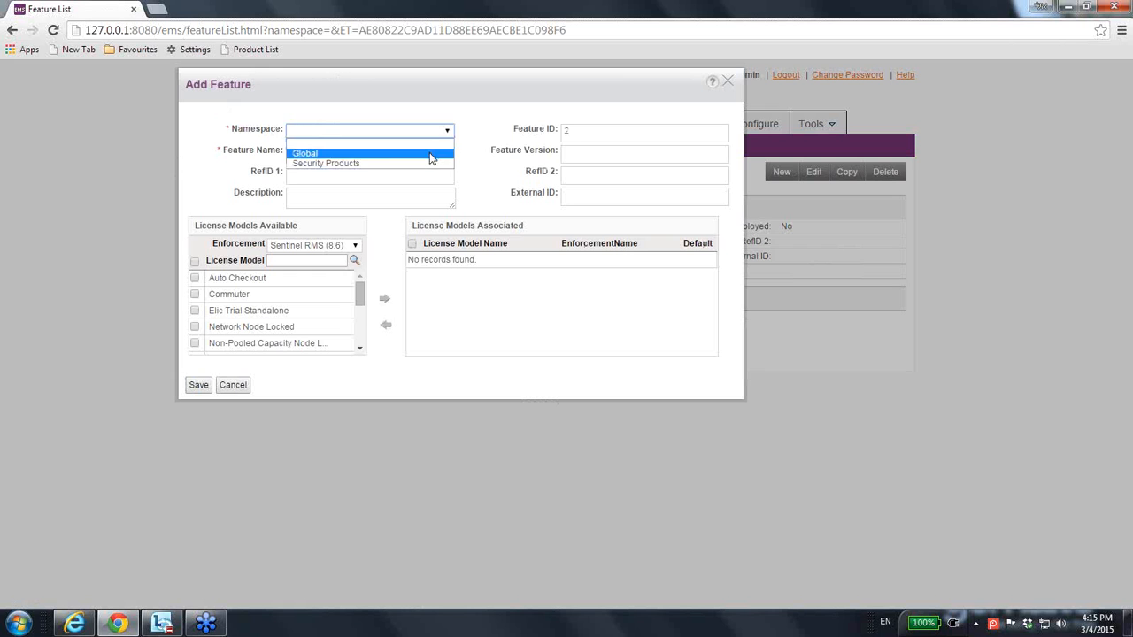
pyautogui.click(431, 154)
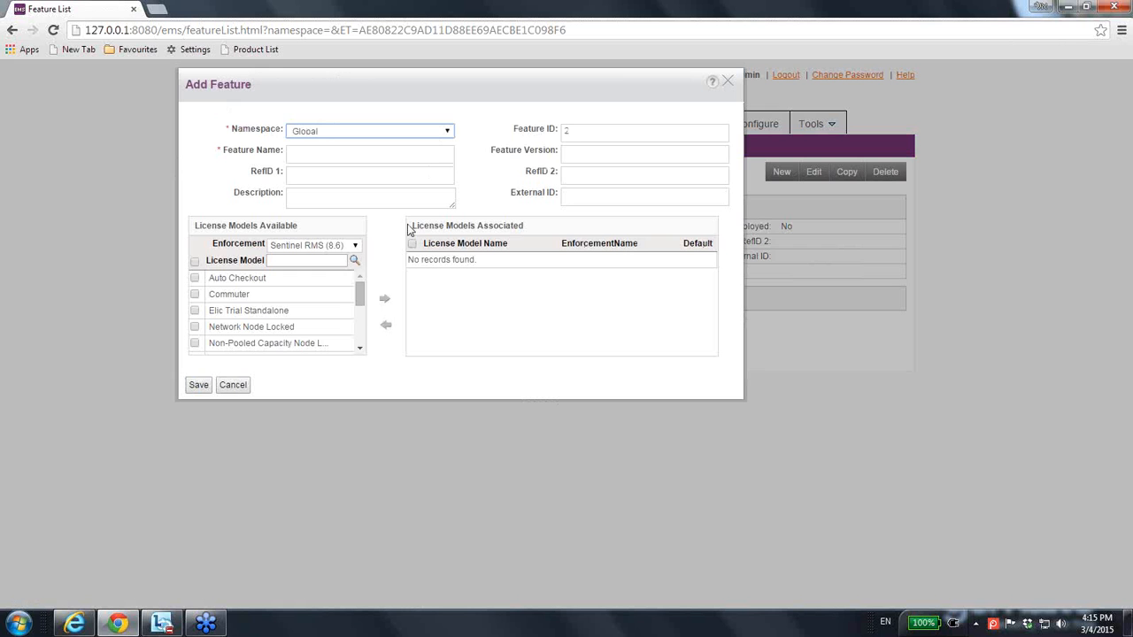
pyautogui.click(195, 297)
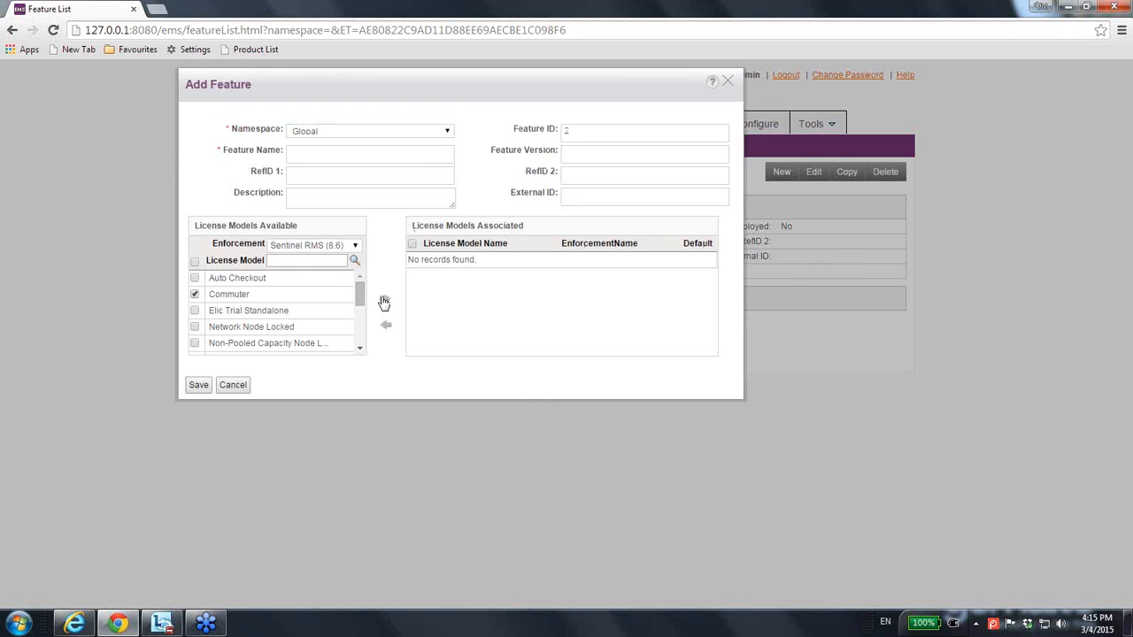
pyautogui.click(383, 302)
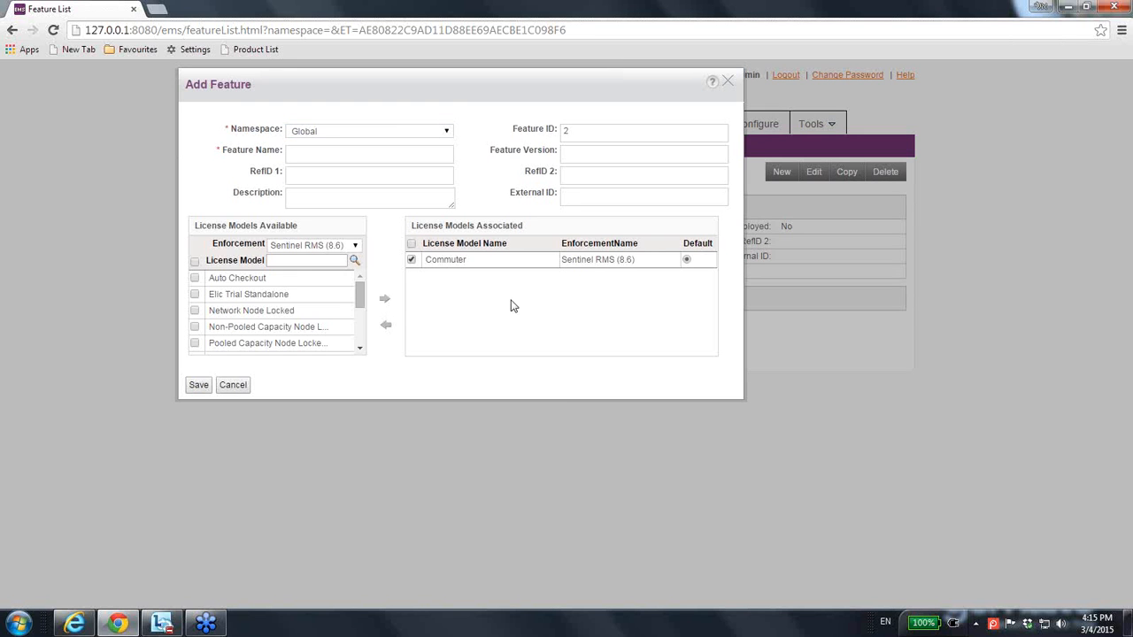
# Step: Name the new Global feature ButtonB
pyautogui.click(300, 150)
pyautogui.hotkey('ctrl', 'shift', 'b')
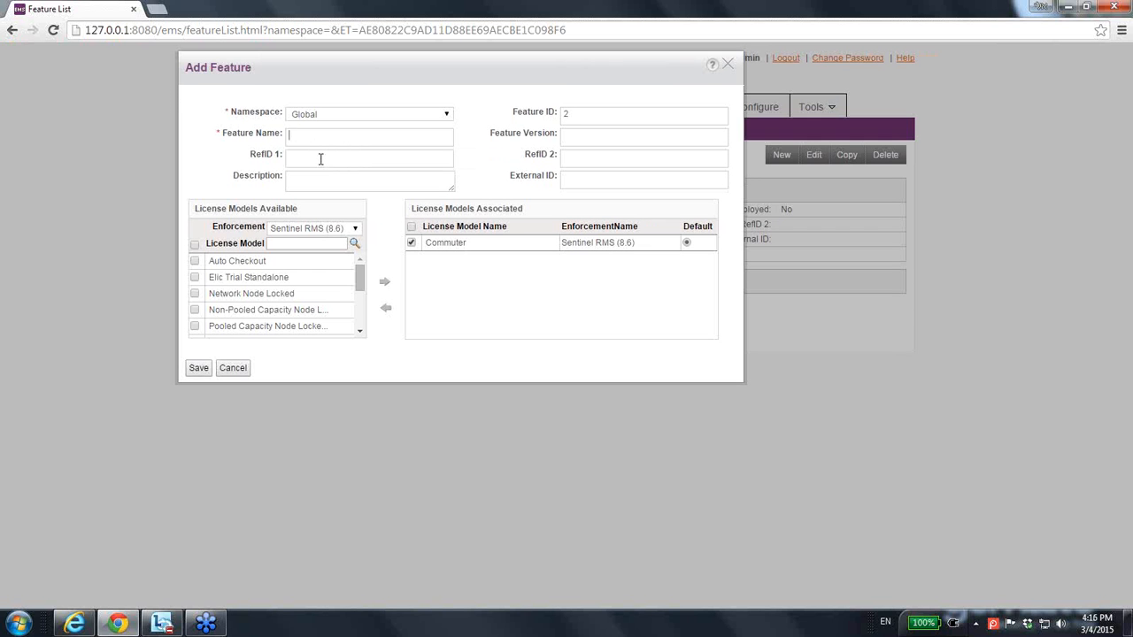
pyautogui.write('ButtonB')
# Step: Add the Elic Trial Standalone and Non-Pooled Capacity Node Locked license models to ButtonB and save the feature
pyautogui.click(195, 277)
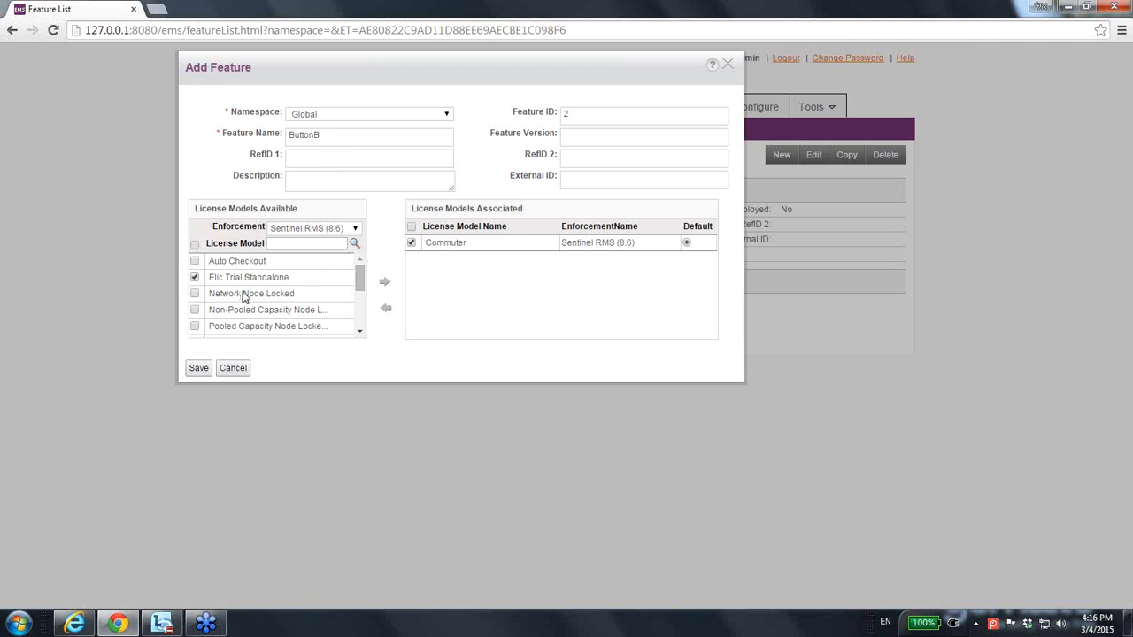
pyautogui.click(384, 283)
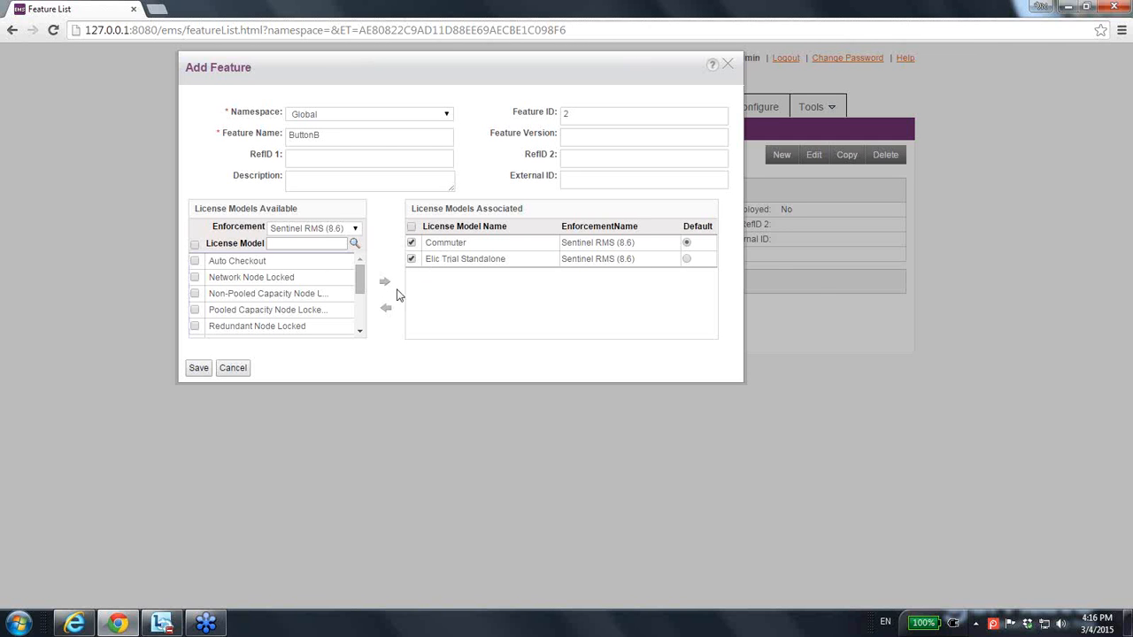
pyautogui.click(195, 293)
pyautogui.click(385, 285)
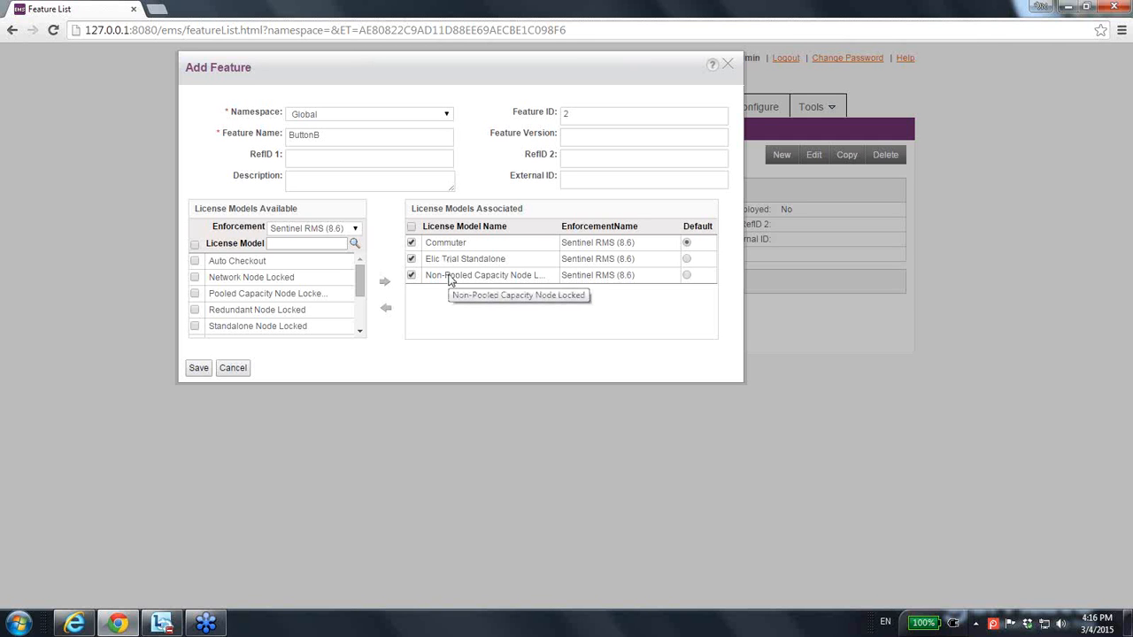
pyautogui.click(200, 369)
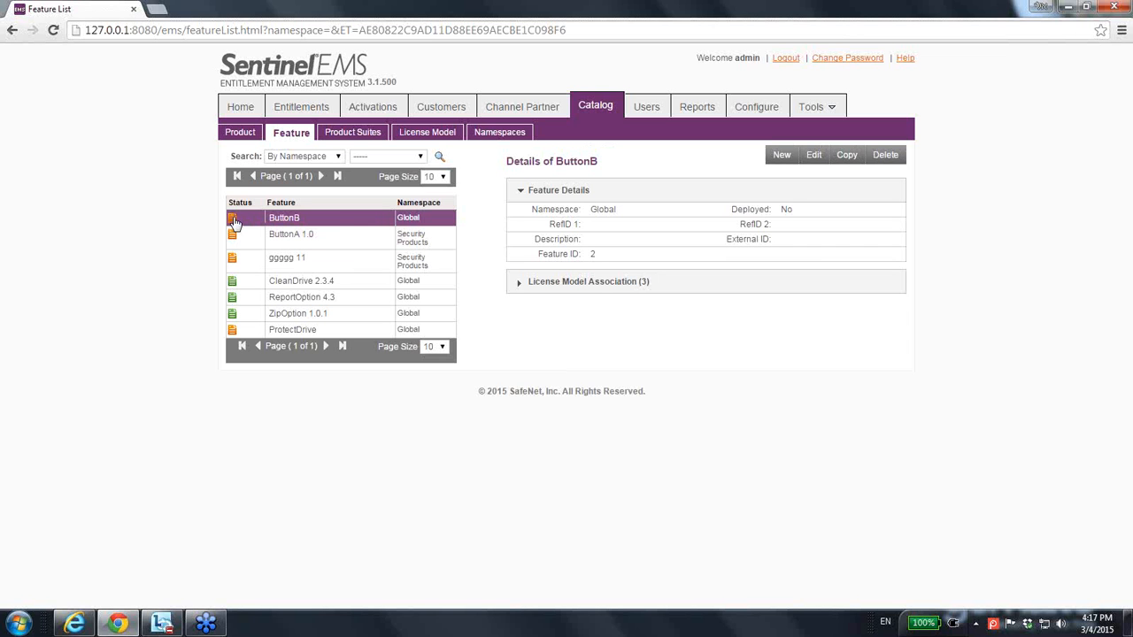
# Step: Compare the details of CleanDrive 2.3.4 and ButtonB, and examine ButtonB's associated license models
pyautogui.click(241, 288)
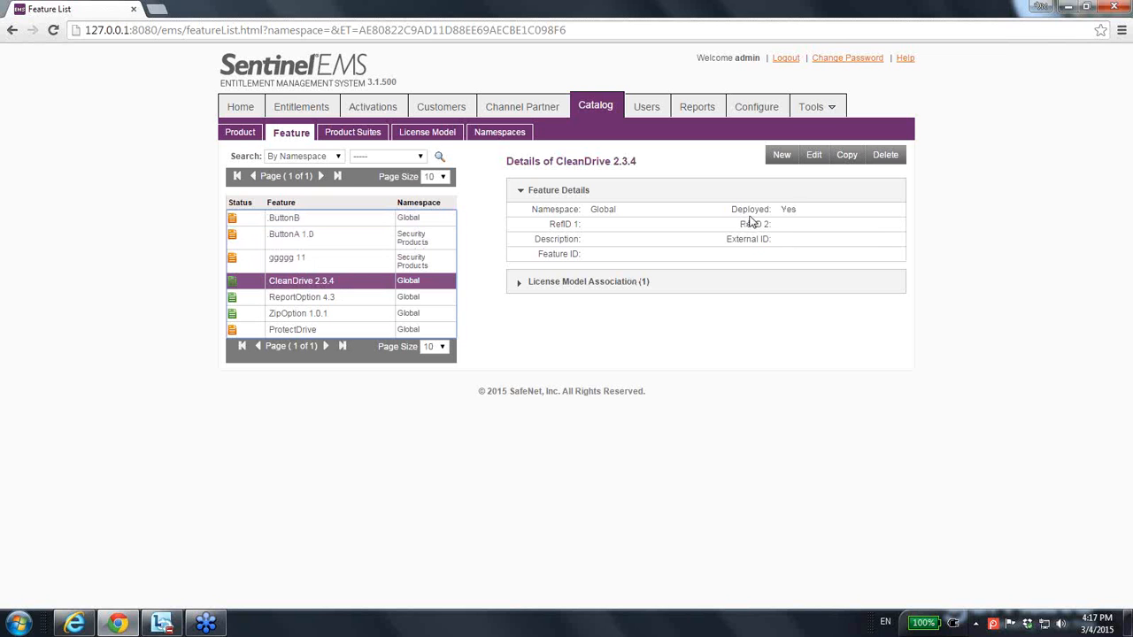
pyautogui.click(255, 226)
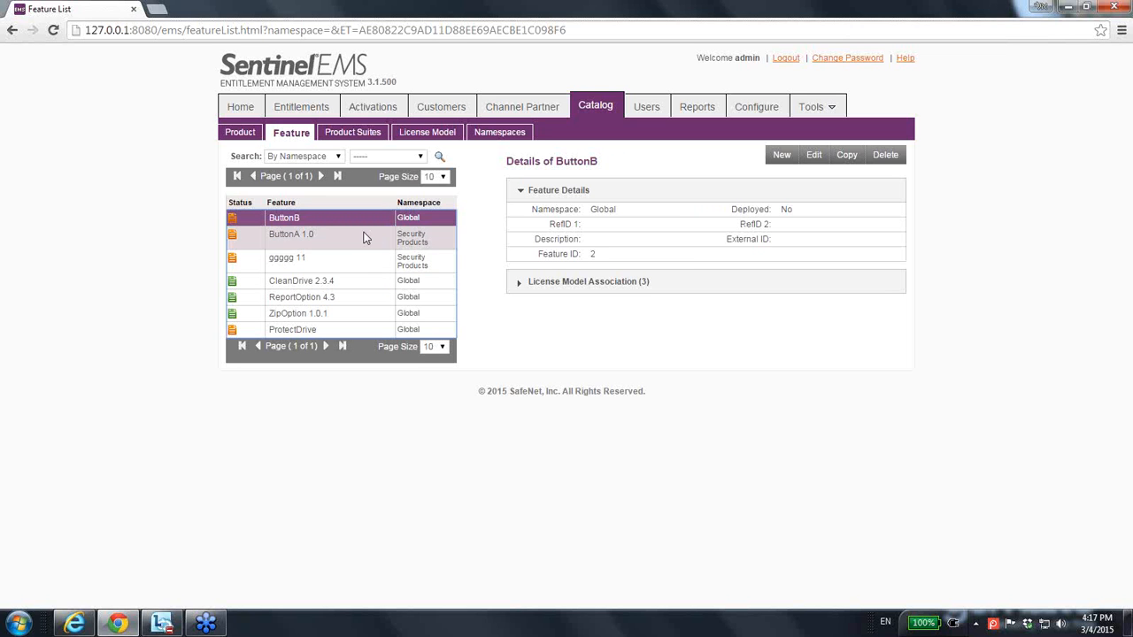
pyautogui.click(572, 281)
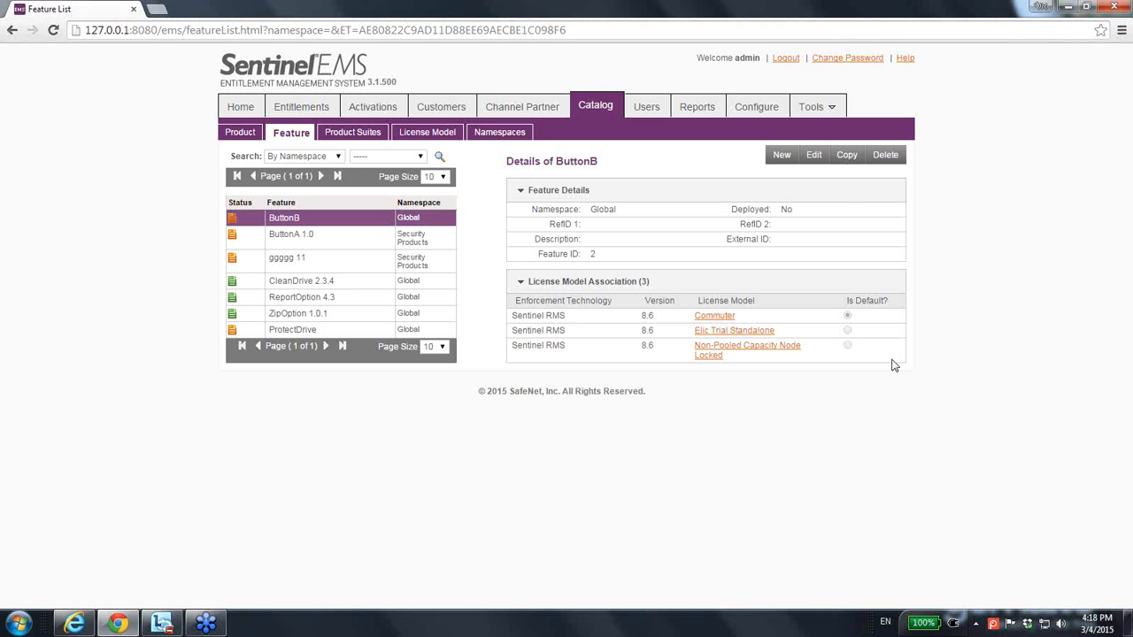
# Step: Start a new product in the Global namespace and associate the ButtonB feature with it
pyautogui.click(243, 134)
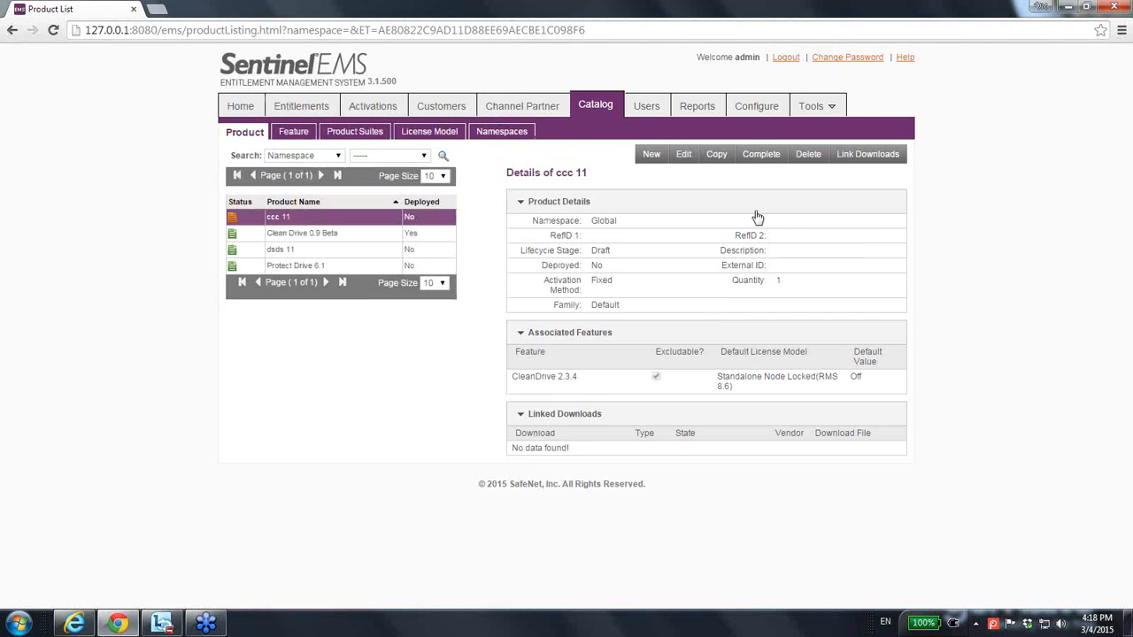
pyautogui.click(653, 157)
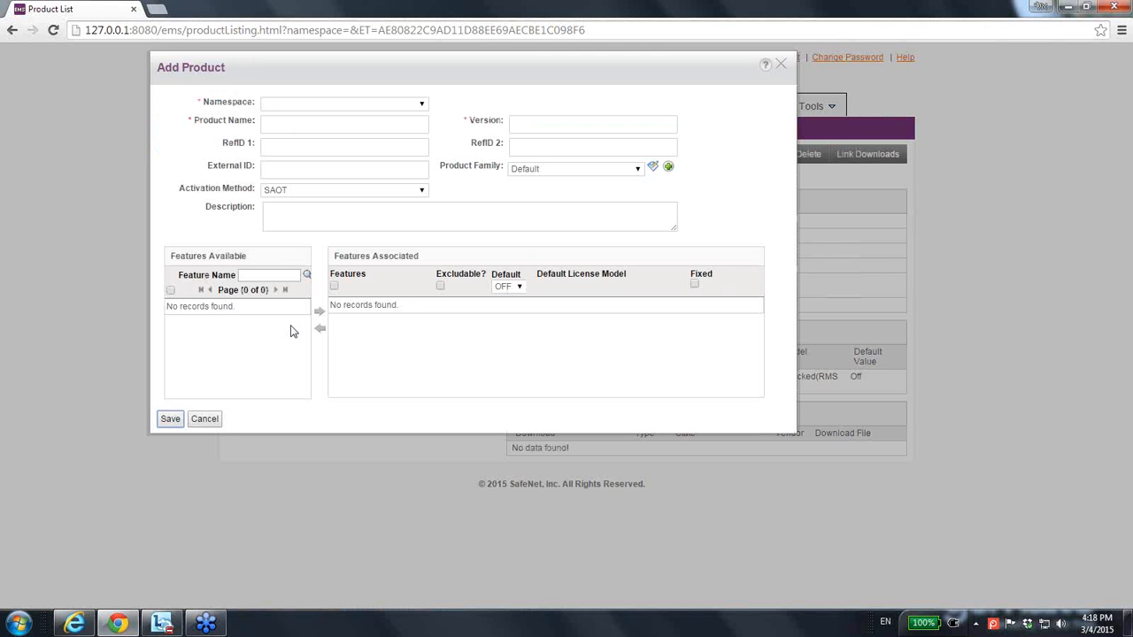
pyautogui.click(420, 104)
pyautogui.click(409, 129)
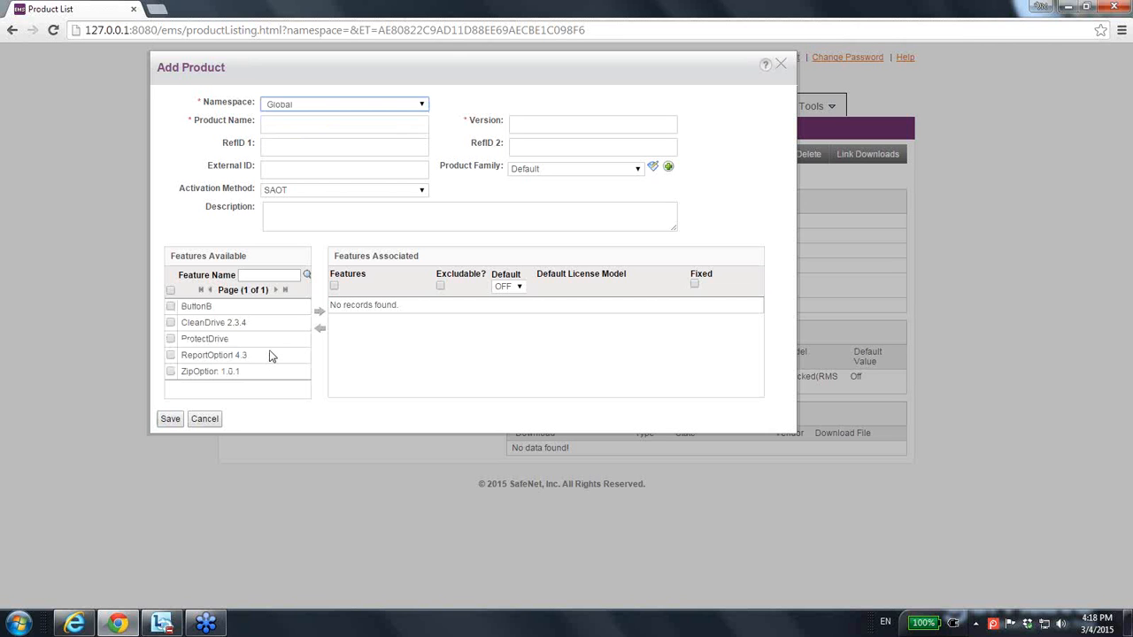
pyautogui.click(171, 306)
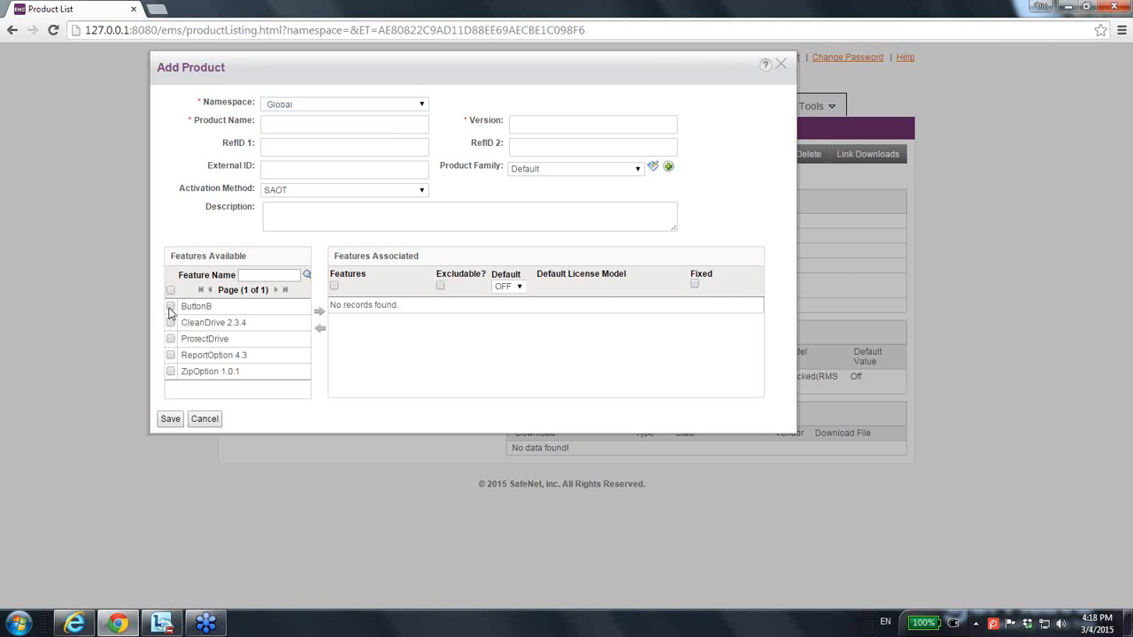
pyautogui.click(319, 313)
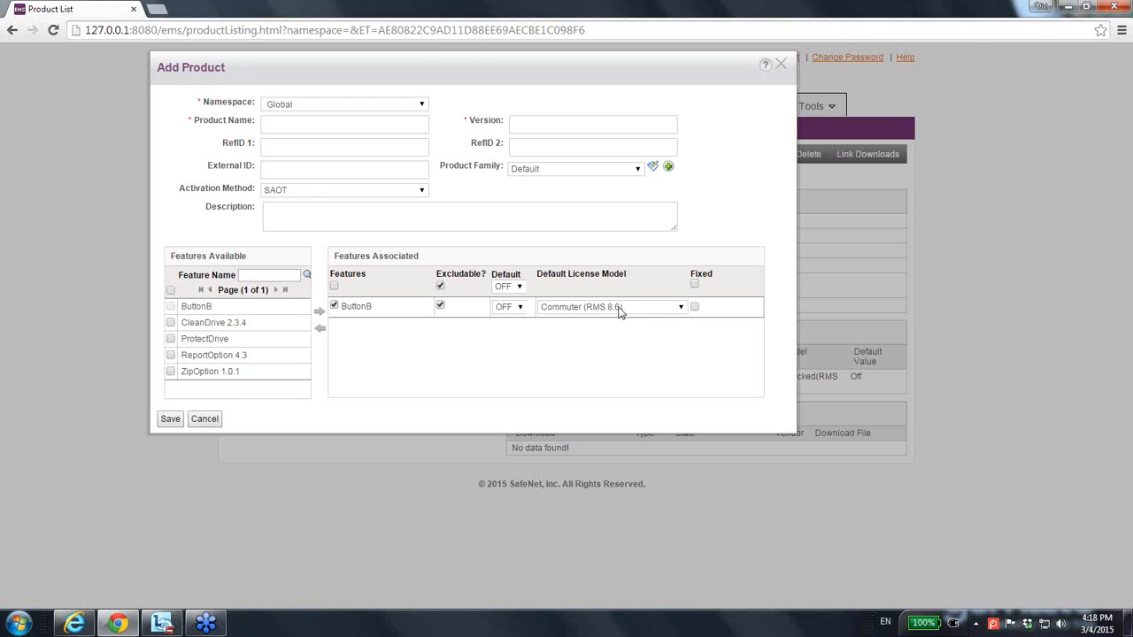
# Step: View the default license model choices for ButtonB in the new product, and discard the product without saving
pyautogui.click(679, 312)
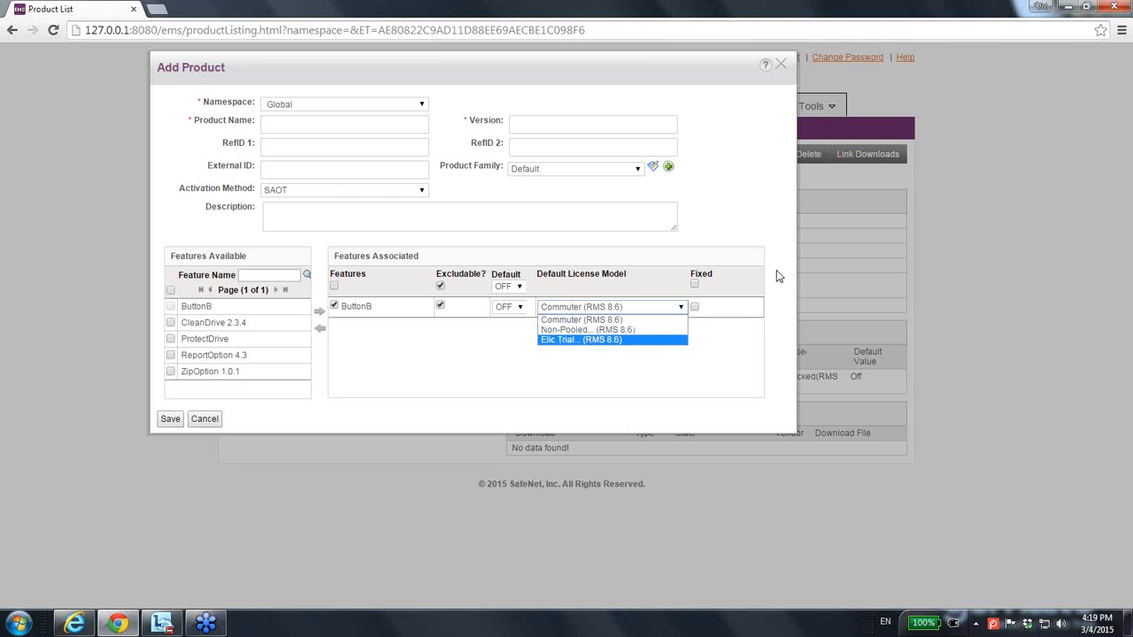
pyautogui.click(776, 210)
pyautogui.click(782, 69)
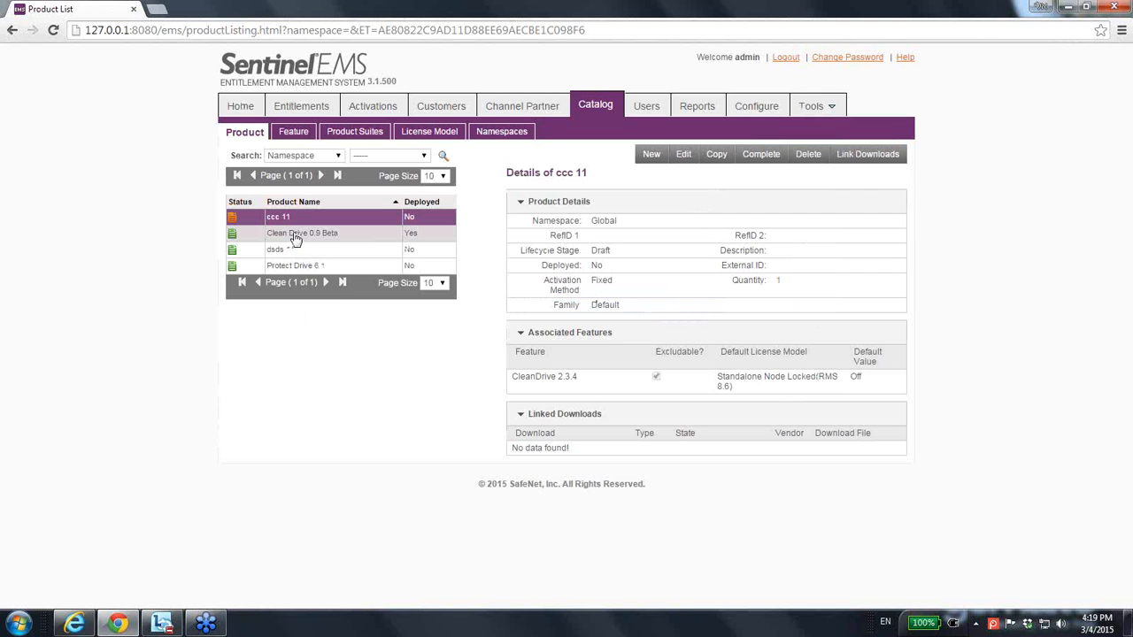
# Step: Return to the catalog's feature list
pyautogui.click(293, 132)
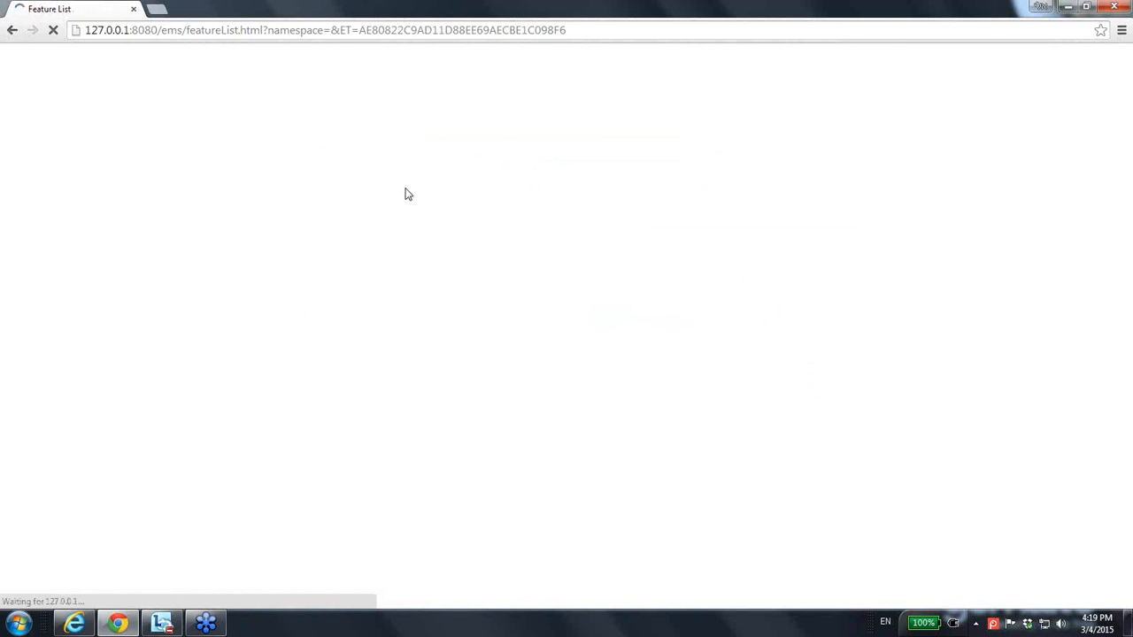